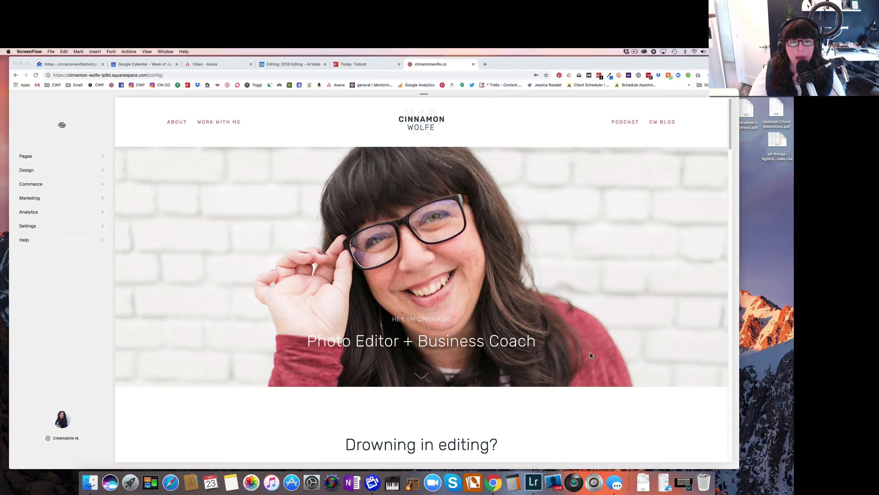
Open the site's Pages list and scroll the sidebar down to the Not Linked section.
{"action": "left_click", "coordinate": [28, 157]}
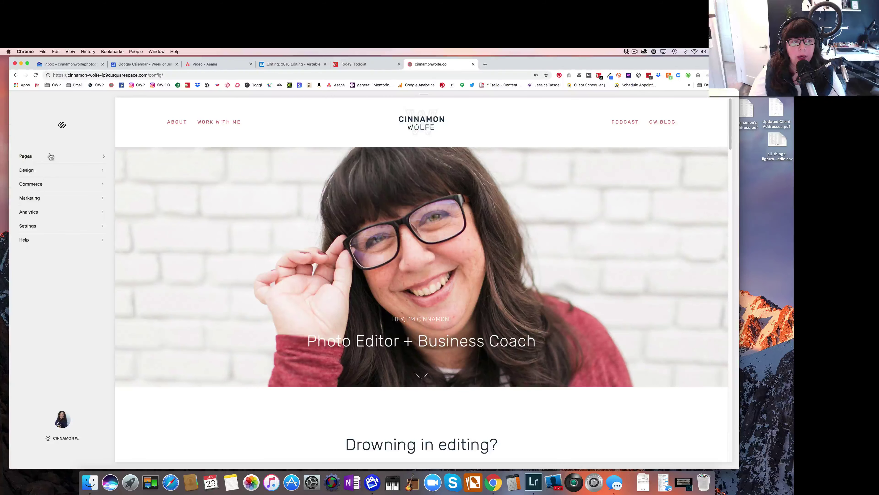
{"action": "left_click", "coordinate": [30, 157]}
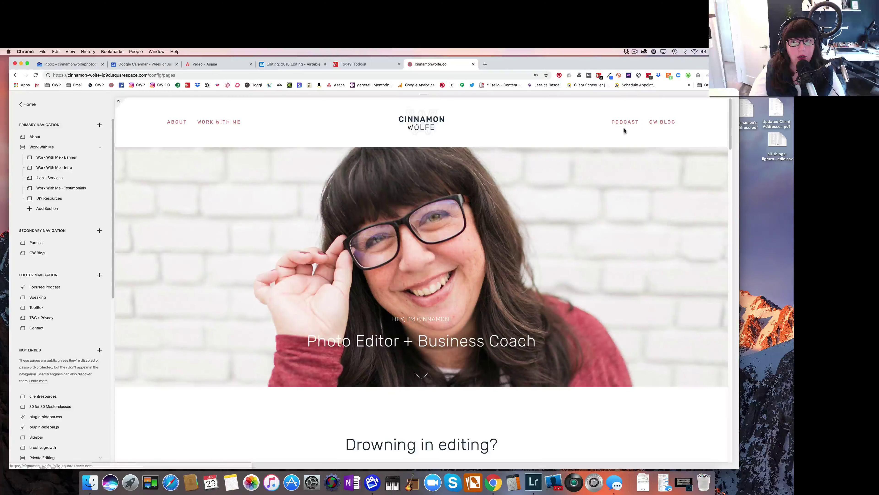
{"action": "mouse_move", "coordinate": [588, 134]}
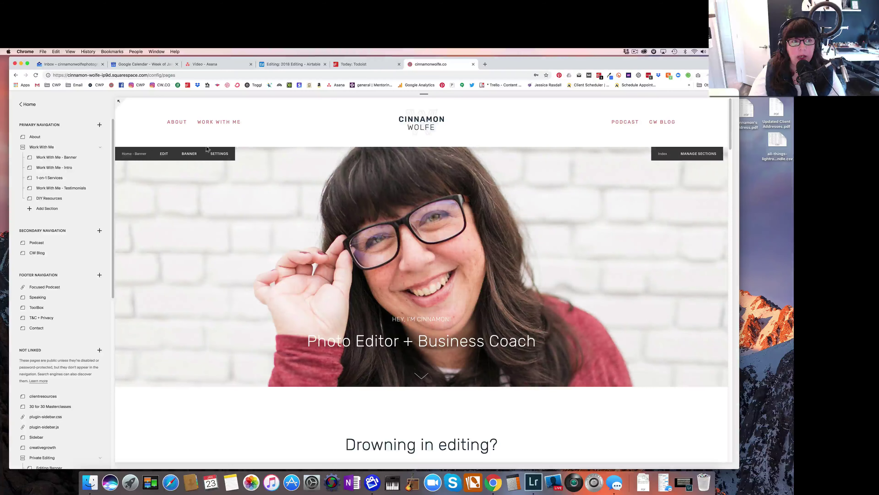
{"action": "left_click", "coordinate": [100, 124]}
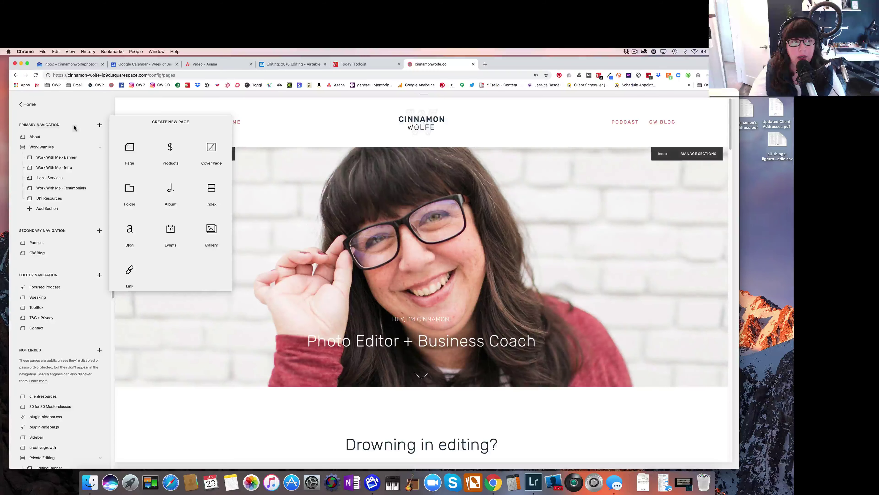
{"action": "left_click", "coordinate": [93, 110]}
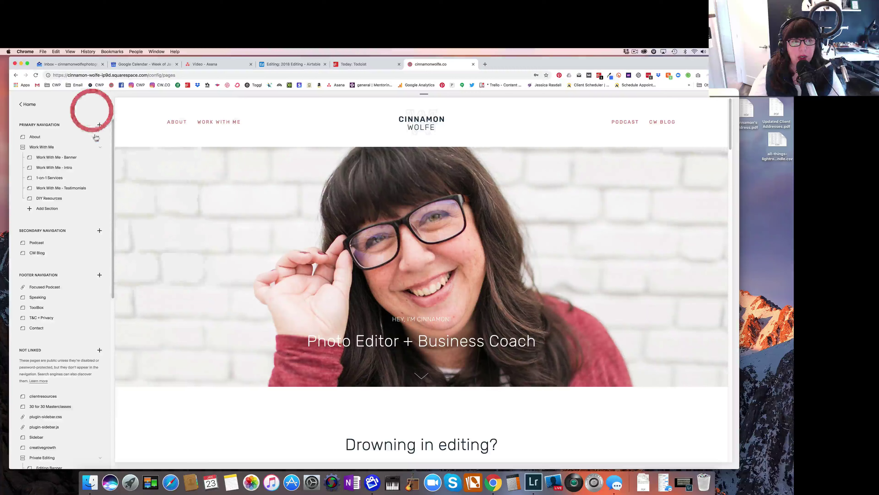
{"action": "scroll", "coordinate": [92, 185], "scroll_direction": "down", "scroll_amount": 2}
{"action": "scroll", "coordinate": [91, 188], "scroll_direction": "down", "scroll_amount": 4}
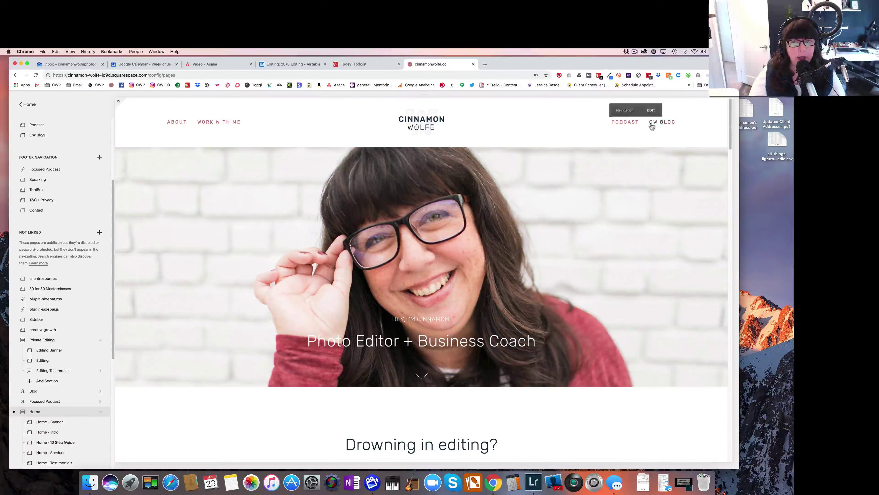
Create a Blog page named 'Blog Test' under Not Linked.
{"action": "left_click", "coordinate": [98, 233]}
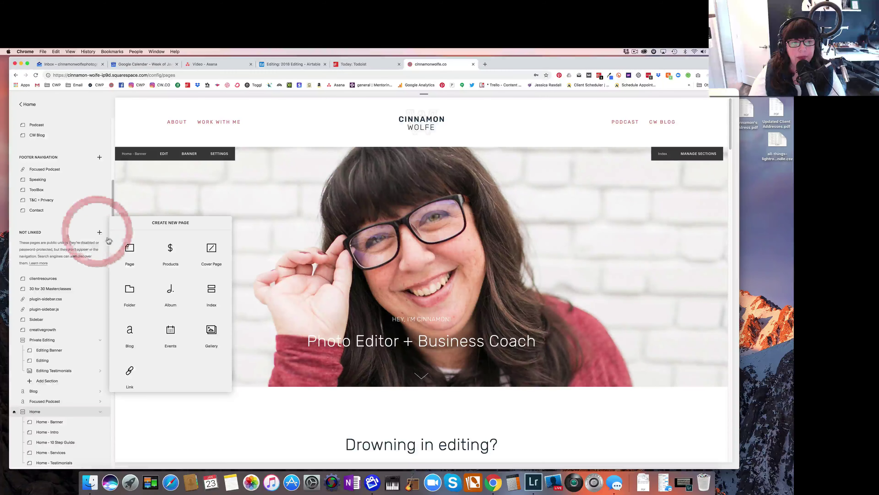
{"action": "left_click", "coordinate": [131, 335]}
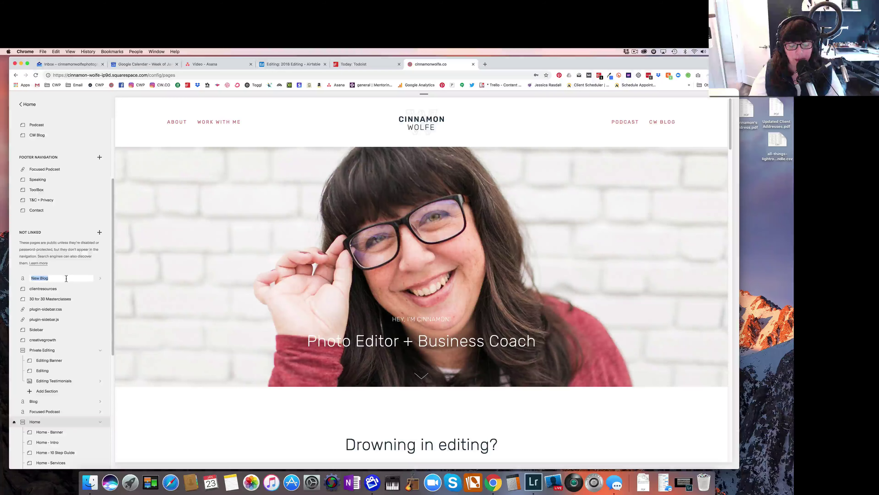
{"action": "type", "text": "Blog Tes"}
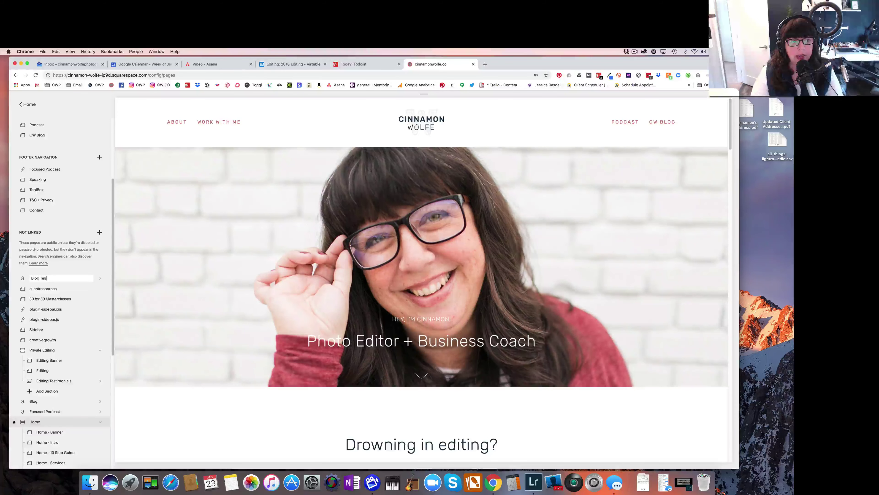
{"action": "type", "text": "t"}
{"action": "key", "text": "Return"}
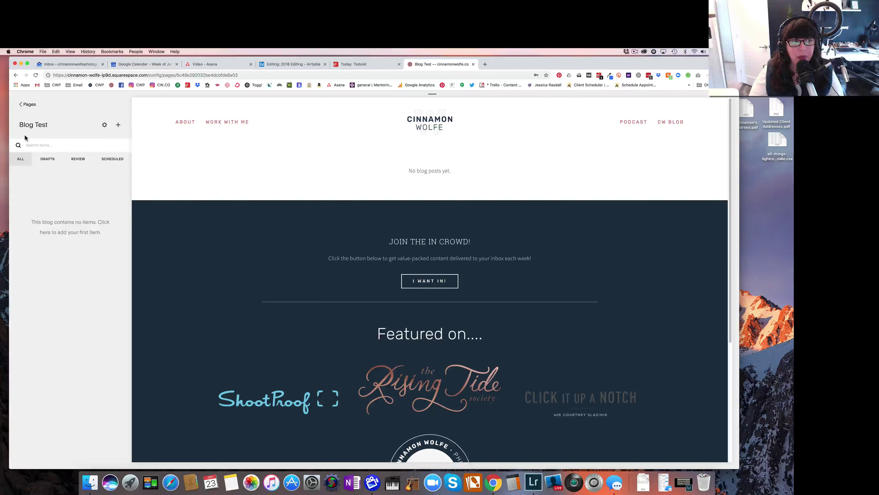
Show the Blog Test settings, with URL slug /blog-test and 20 posts per page.
{"action": "left_click", "coordinate": [105, 125]}
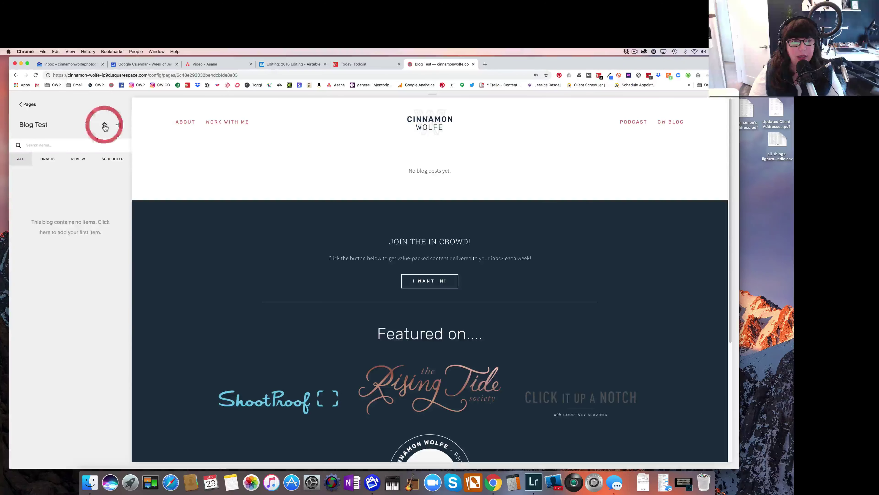
{"action": "left_click_drag", "start_coordinate": [609, 96], "coordinate": [517, 101]}
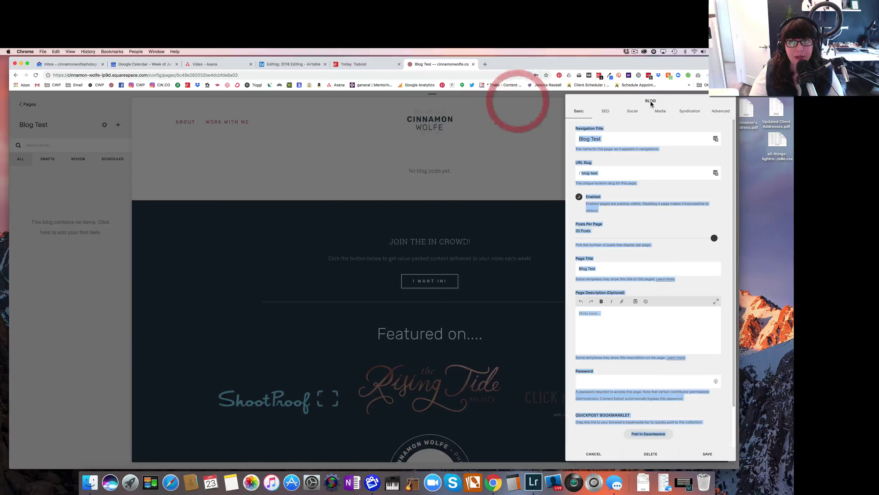
{"action": "left_click", "coordinate": [629, 137]}
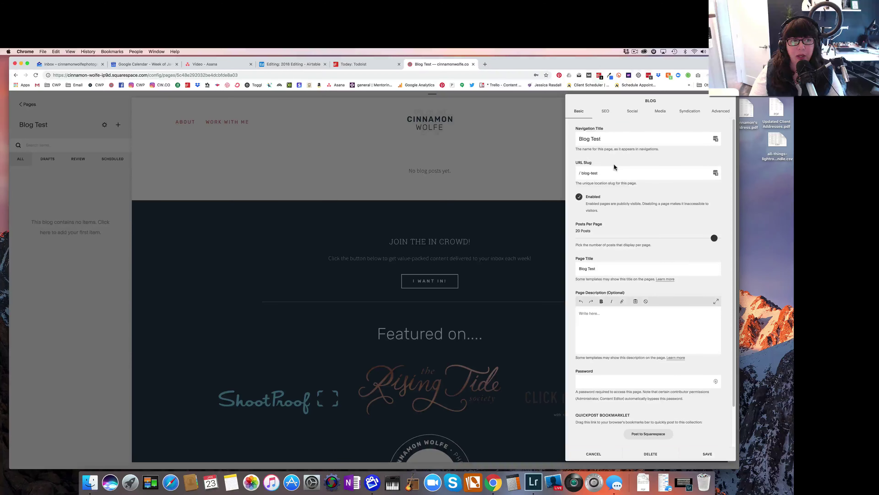
Save the blog settings and start a new Blog Test post titled 'Blog Post Title'.
{"action": "left_click", "coordinate": [704, 454]}
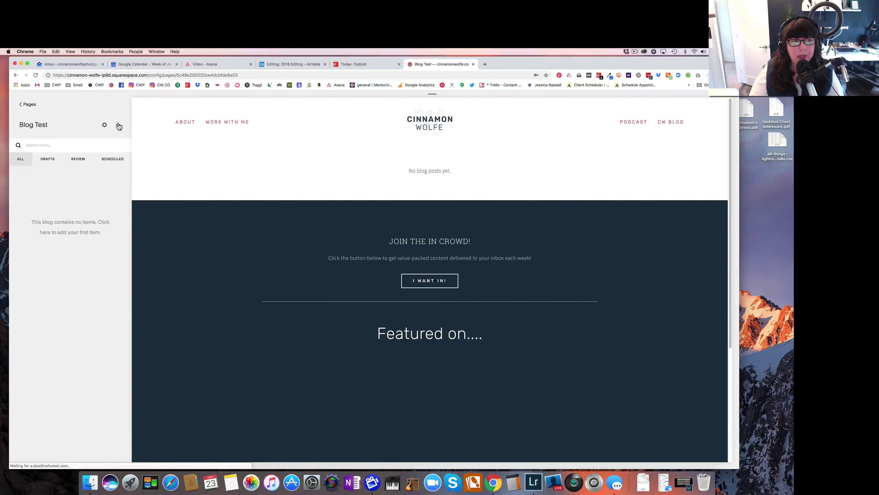
{"action": "left_click", "coordinate": [119, 125]}
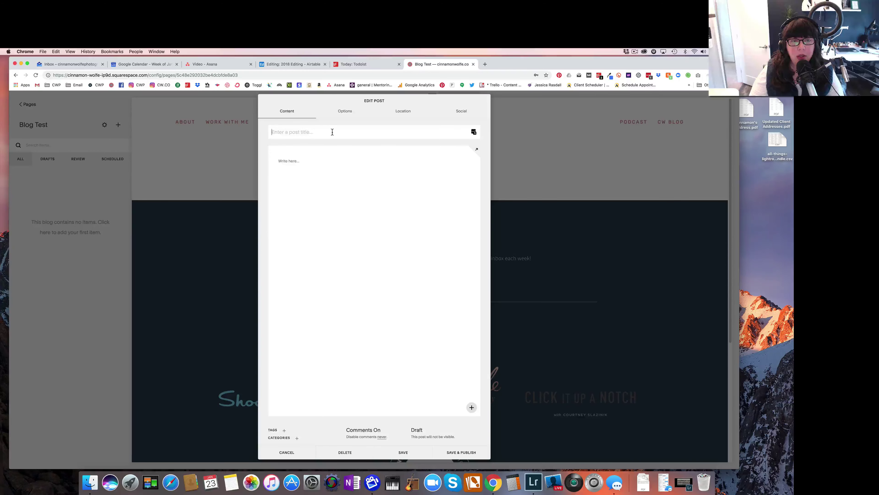
{"action": "type", "text": "Blog "}
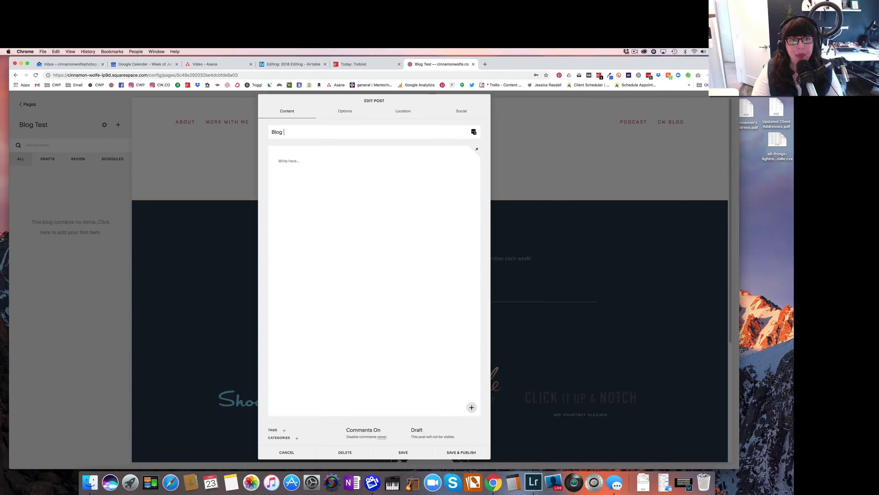
{"action": "type", "text": "Post Title"}
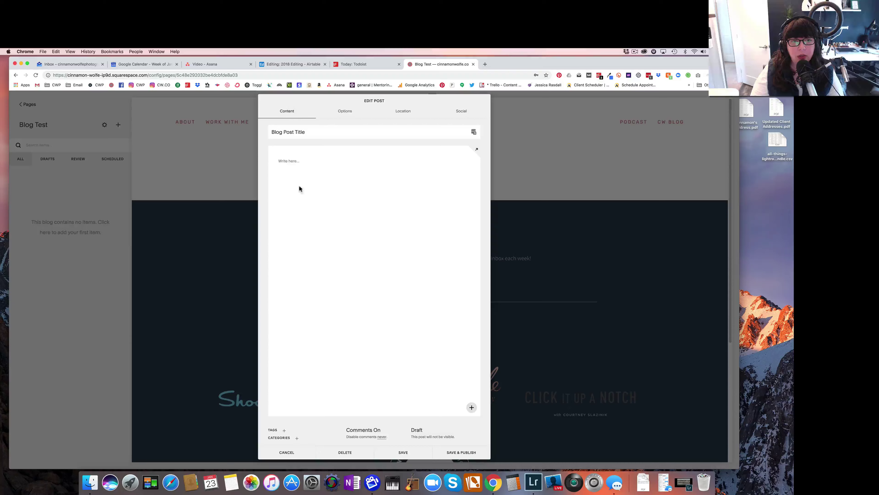
Write 'Add text into the text block' in the post body.
{"action": "left_click", "coordinate": [294, 161]}
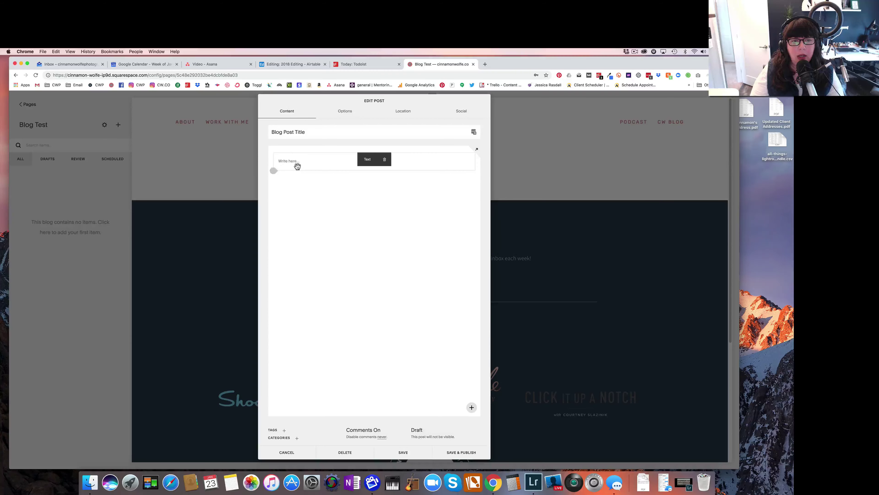
{"action": "left_click", "coordinate": [289, 220]}
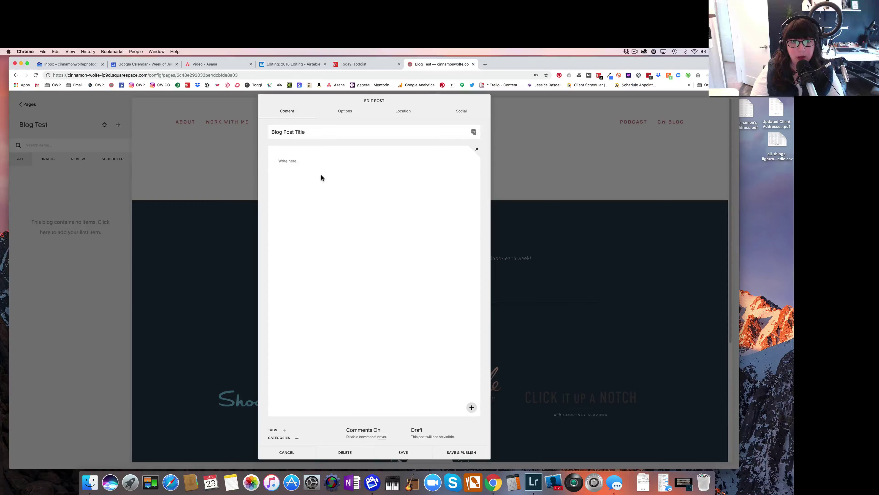
{"action": "left_click", "coordinate": [309, 168]}
{"action": "left_click_drag", "start_coordinate": [274, 166], "coordinate": [272, 163]}
{"action": "left_click", "coordinate": [297, 162]}
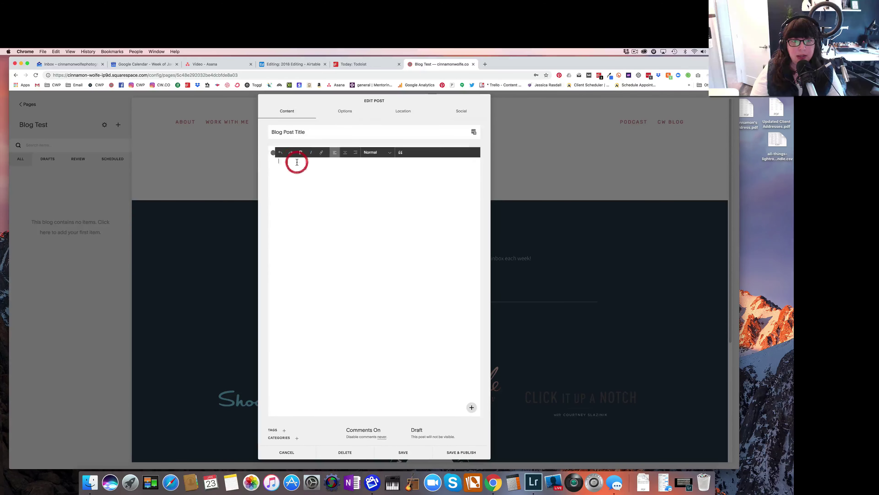
{"action": "type", "text": "A"}
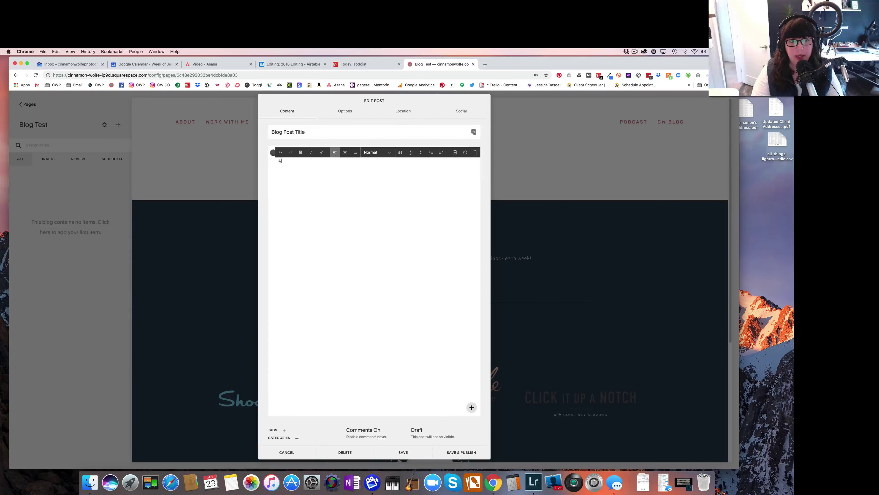
{"action": "type", "text": "dd text i"}
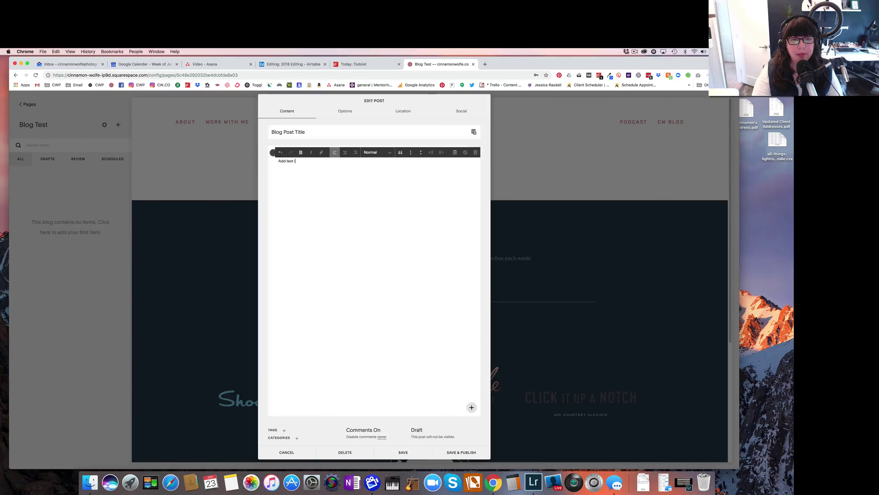
{"action": "type", "text": "nto the text block"}
Insert an image block, then a text block below the image.
{"action": "left_click", "coordinate": [273, 170]}
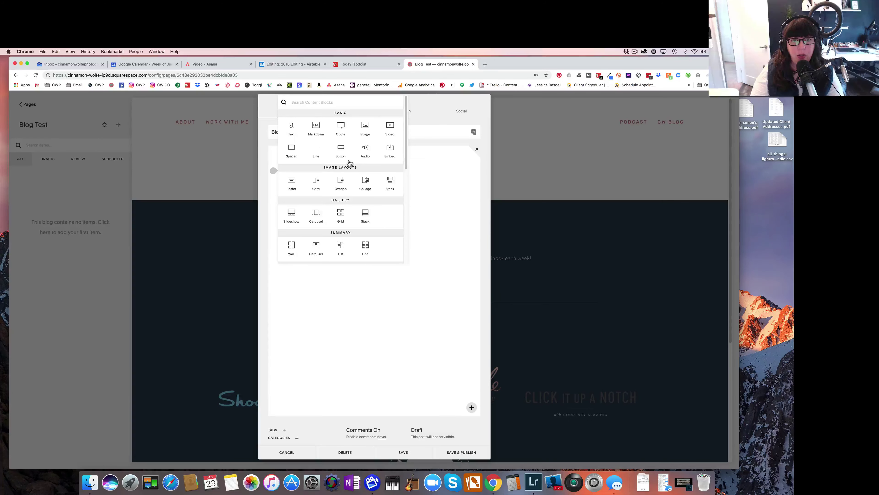
{"action": "left_click", "coordinate": [362, 130]}
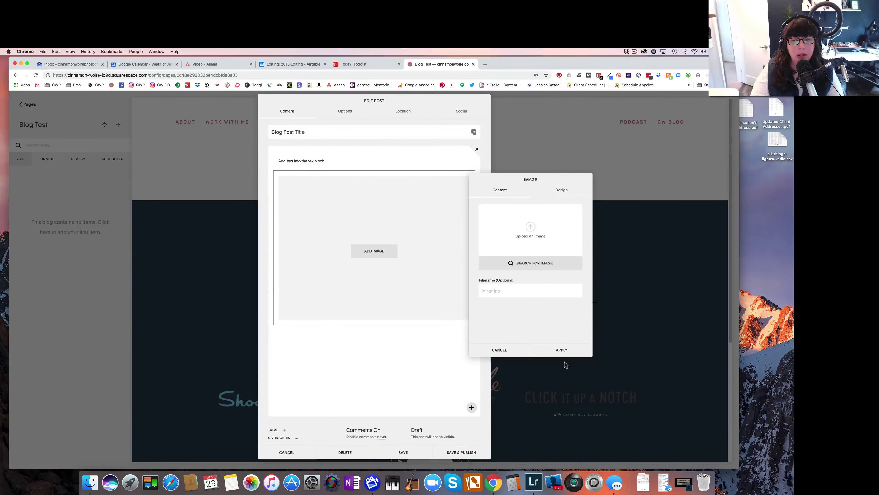
{"action": "left_click", "coordinate": [562, 350]}
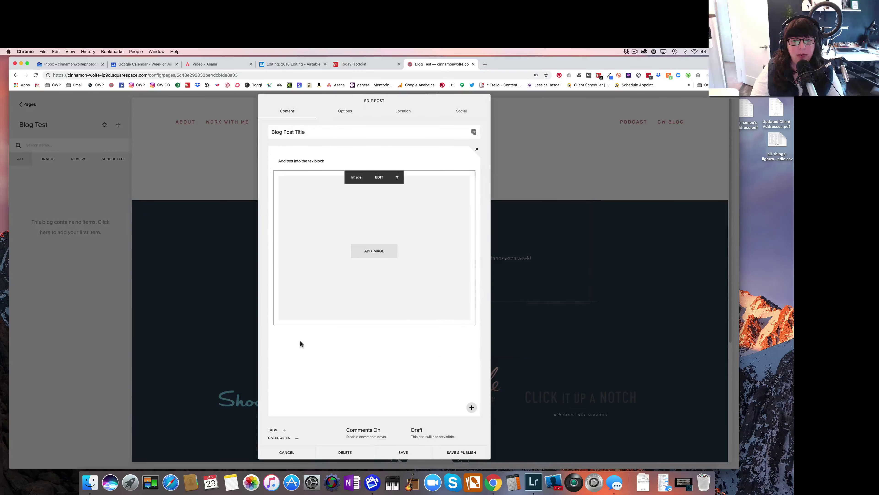
{"action": "left_click", "coordinate": [274, 325]}
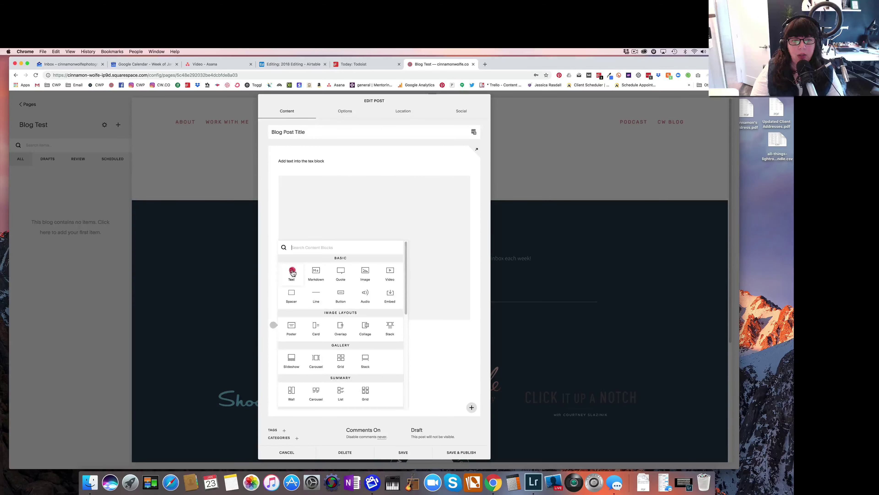
{"action": "left_click", "coordinate": [292, 276]}
{"action": "left_click", "coordinate": [341, 333]}
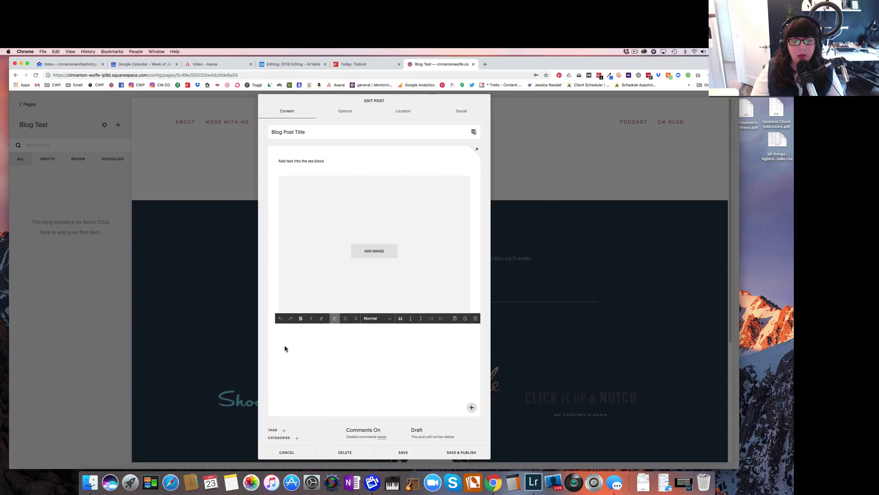
Browse the content blocks list and close it without adding another block.
{"action": "left_click", "coordinate": [273, 342]}
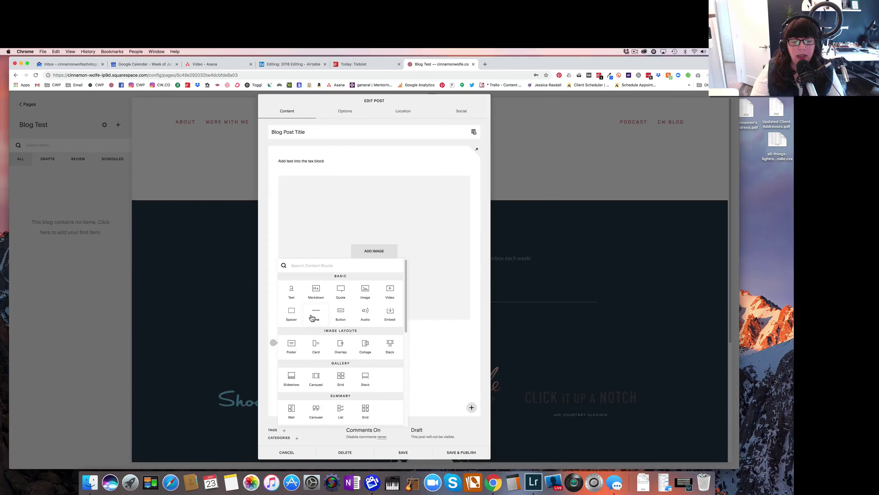
{"action": "scroll", "coordinate": [367, 341], "scroll_direction": "down", "scroll_amount": 3}
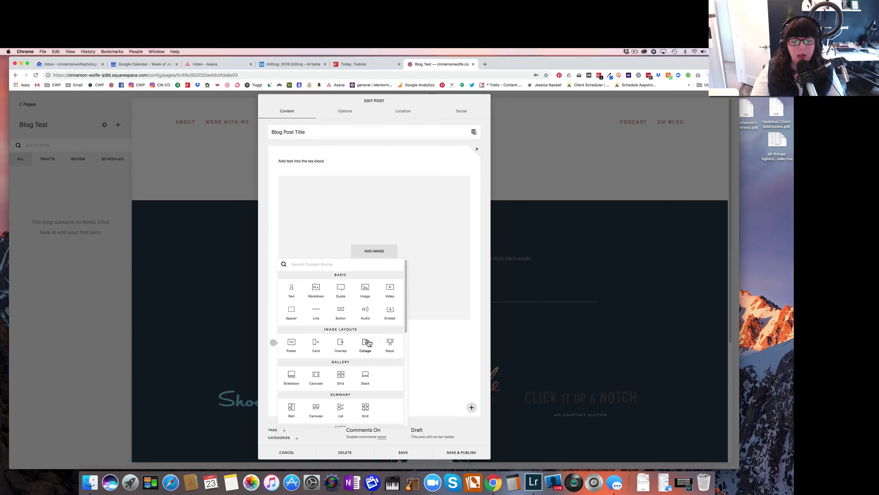
{"action": "scroll", "coordinate": [367, 396], "scroll_direction": "up", "scroll_amount": 3}
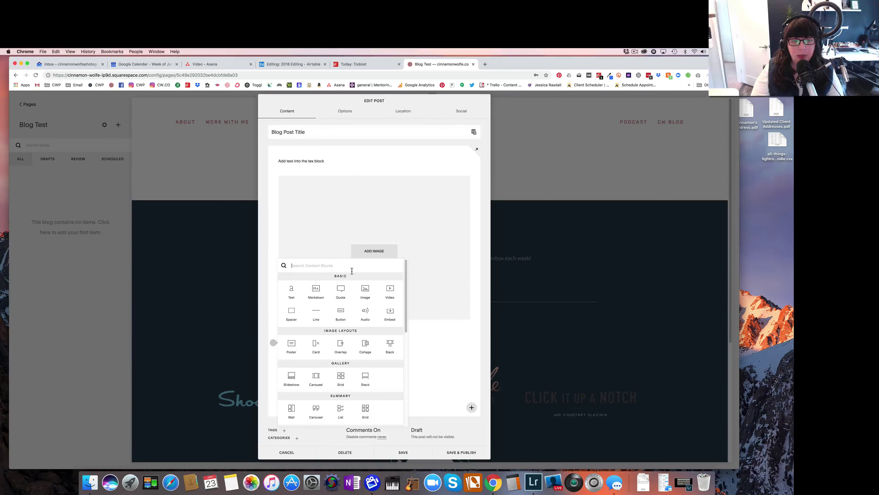
{"action": "left_click", "coordinate": [429, 367]}
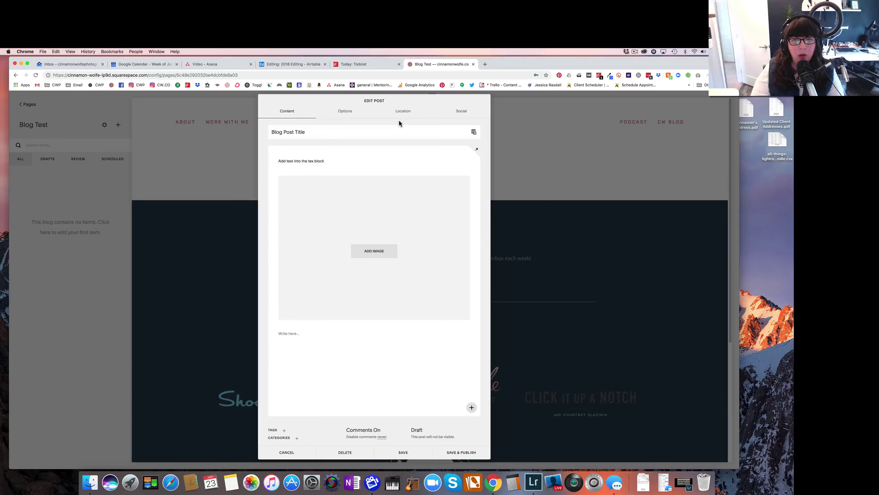
Show the post's Options: URL /blog-test/, empty thumbnail and blank excerpt.
{"action": "left_click", "coordinate": [343, 113]}
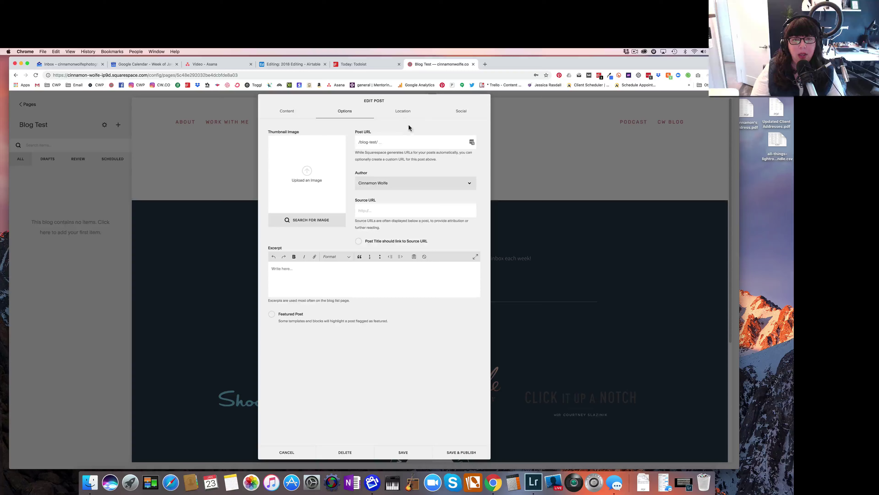
Look at the post's Location map, then its Twitter, Pinterest and Facebook sharing settings.
{"action": "left_click", "coordinate": [404, 110]}
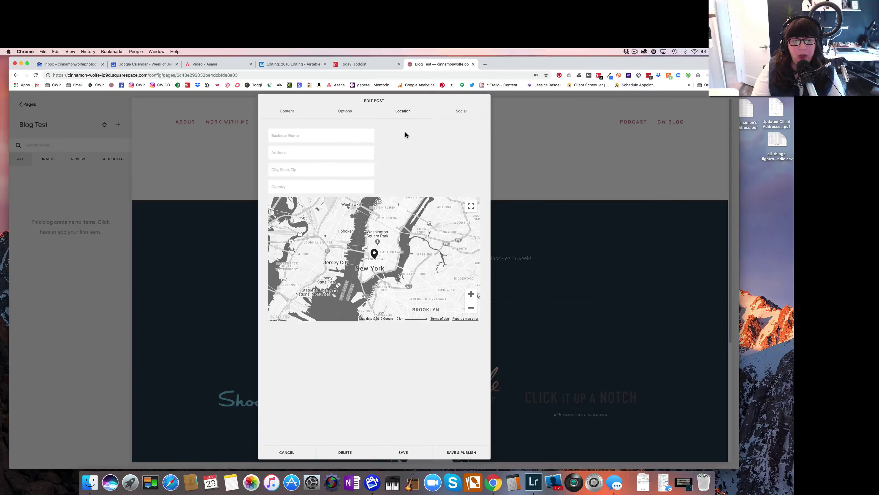
{"action": "left_click", "coordinate": [465, 112]}
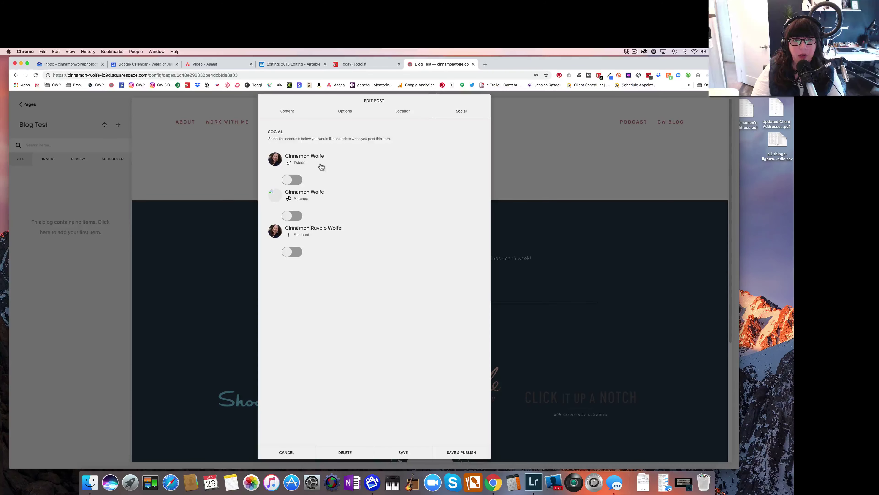
Enable Pinterest sharing for the post and go back to its Content.
{"action": "left_click", "coordinate": [298, 215]}
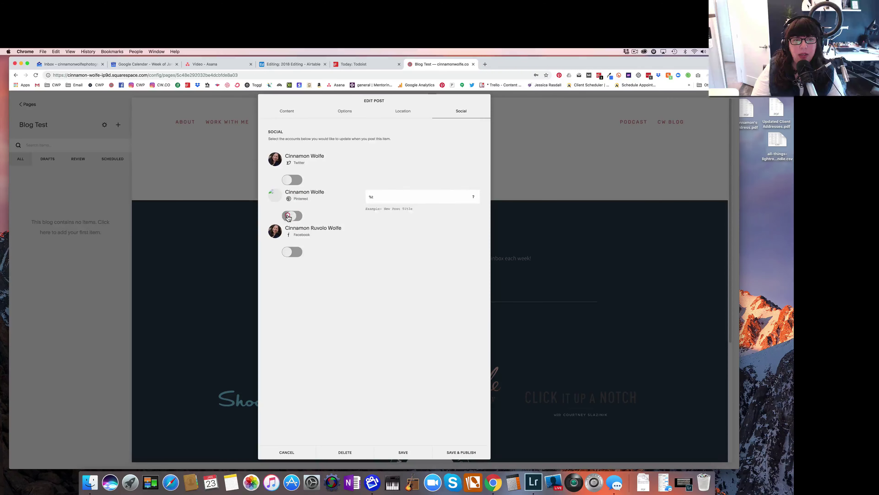
{"action": "left_click", "coordinate": [286, 111]}
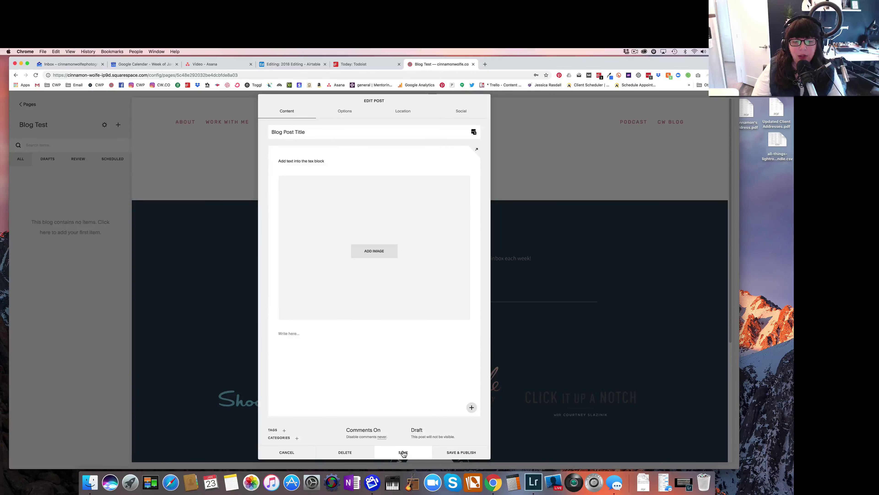
{"action": "left_click", "coordinate": [416, 431]}
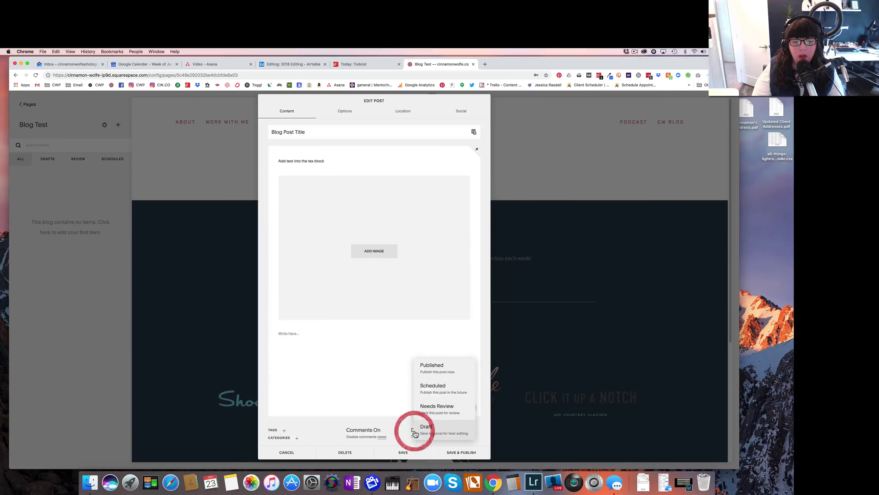
{"action": "left_click", "coordinate": [431, 387]}
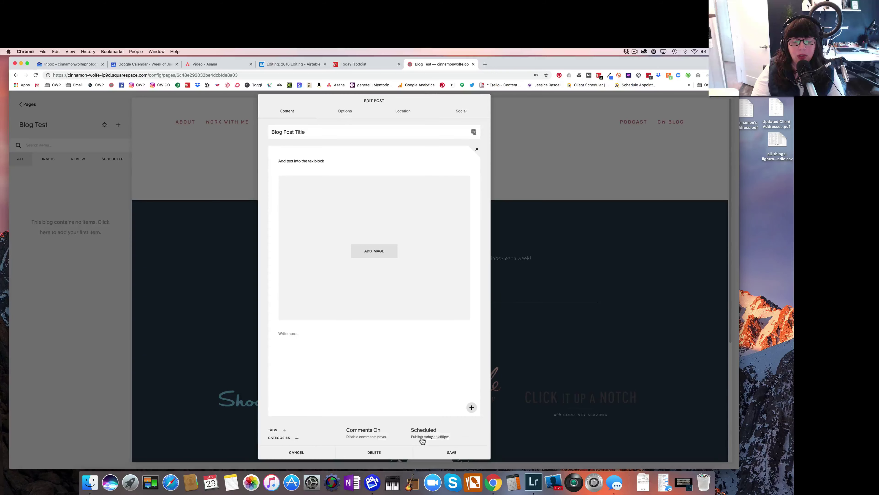
{"action": "left_click", "coordinate": [430, 436]}
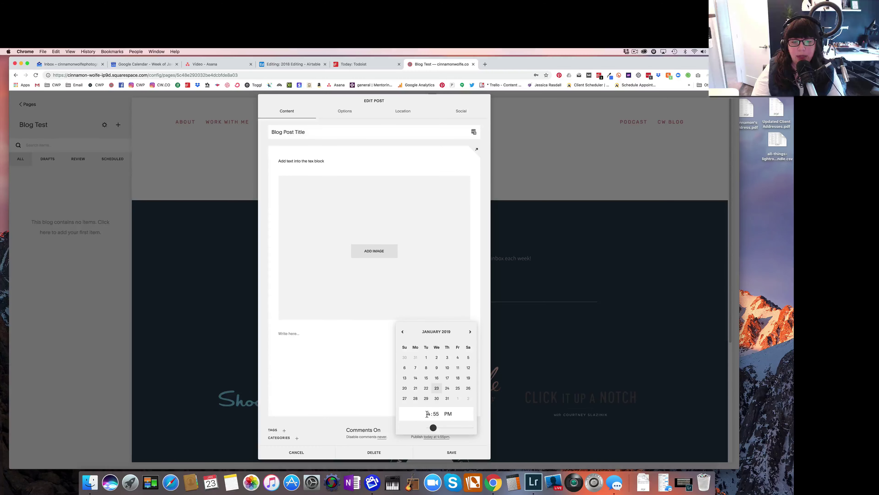
{"action": "left_click", "coordinate": [406, 438]}
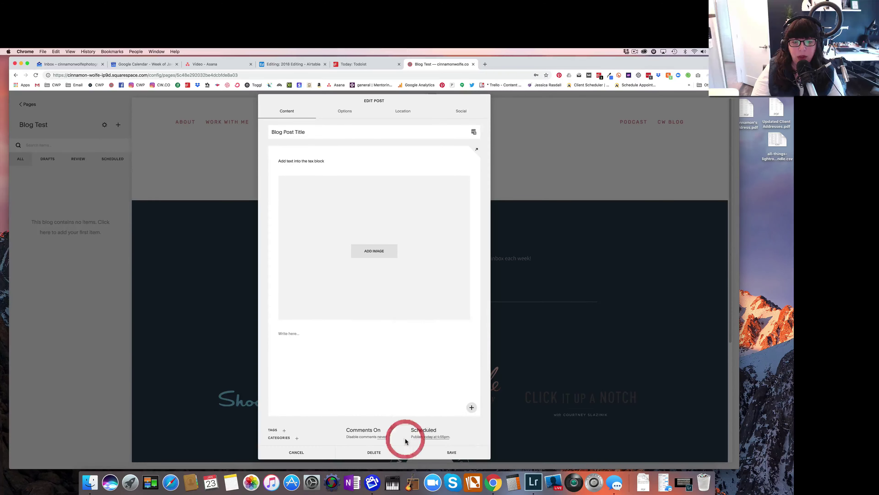
{"action": "left_click", "coordinate": [426, 431]}
{"action": "left_click", "coordinate": [429, 428]}
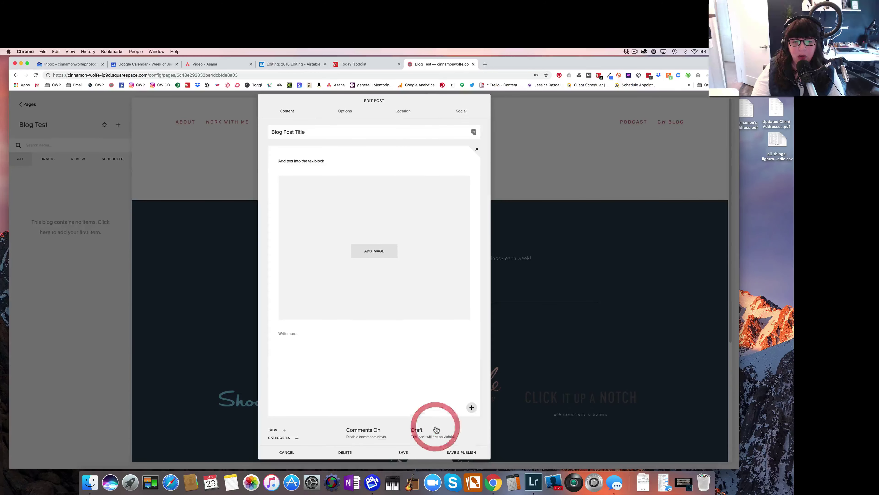
Save the first draft, then add and save a second draft titled 'Blog Post Test #2'.
{"action": "left_click", "coordinate": [403, 452]}
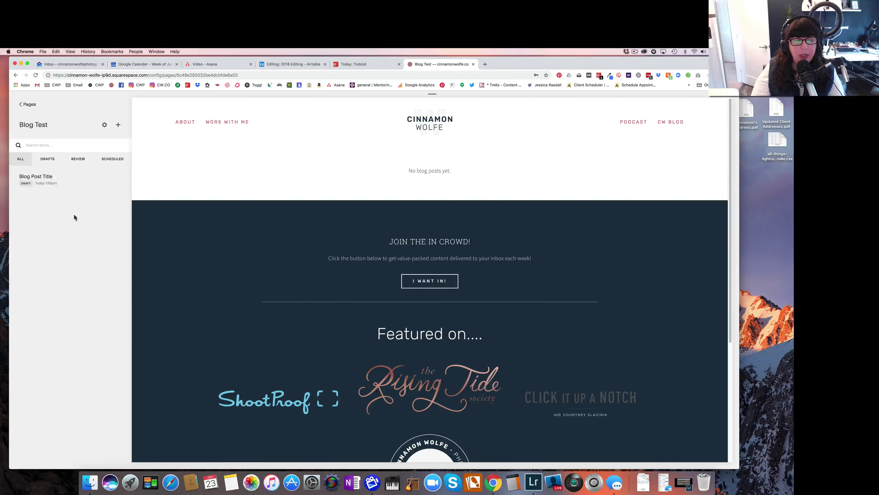
{"action": "left_click", "coordinate": [118, 125]}
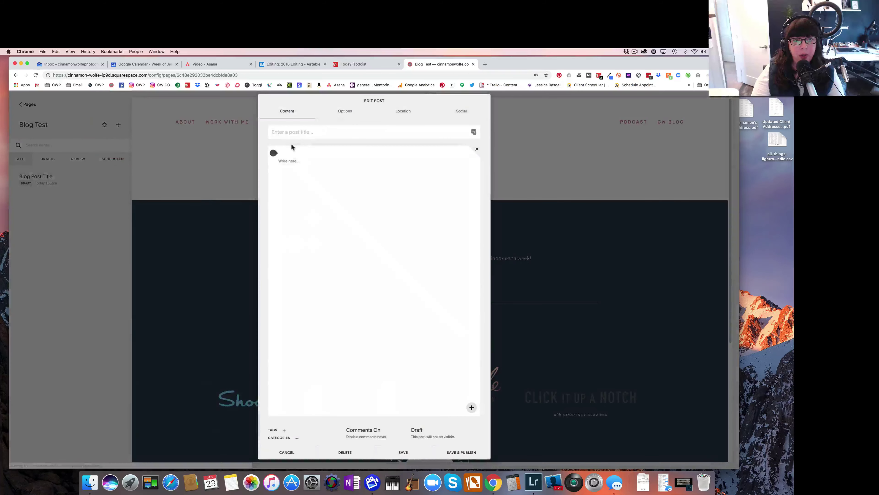
{"action": "type", "text": "Blog Po"}
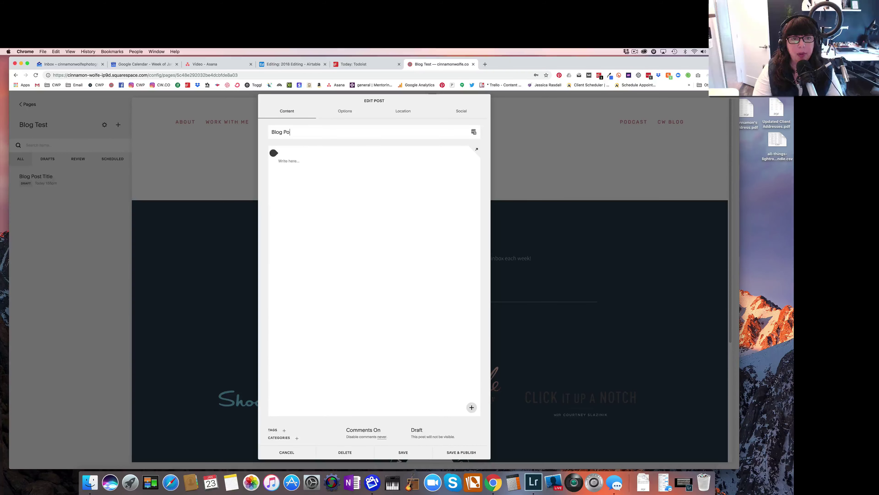
{"action": "type", "text": "st Test #2"}
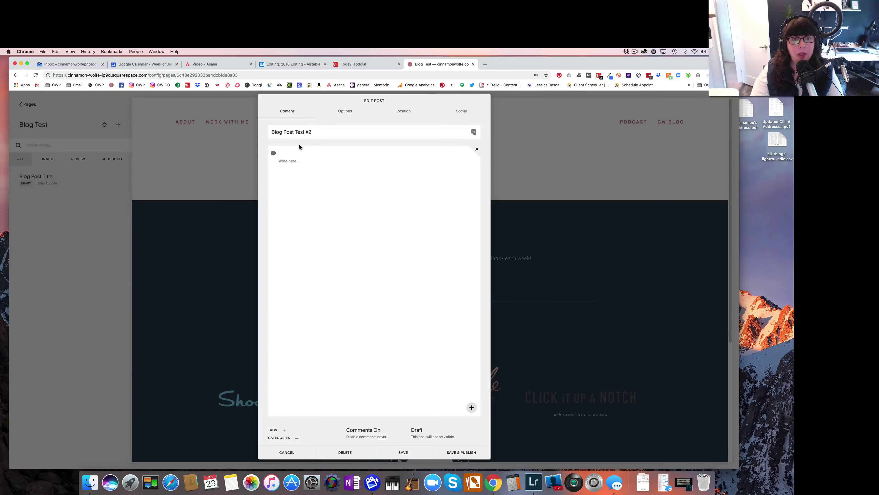
{"action": "left_click", "coordinate": [404, 452]}
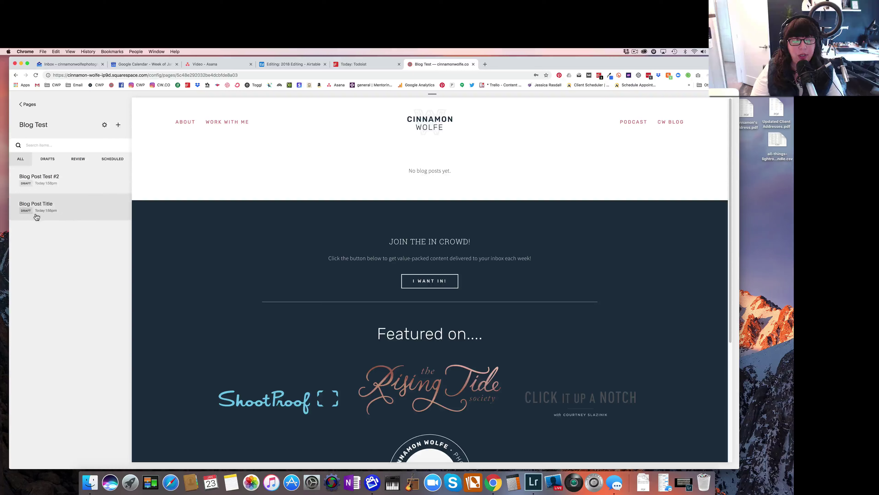
Set 'Blog Post Test #2' to Published with publish date Jan 9, and save.
{"action": "left_click", "coordinate": [47, 180]}
{"action": "left_click", "coordinate": [117, 174]}
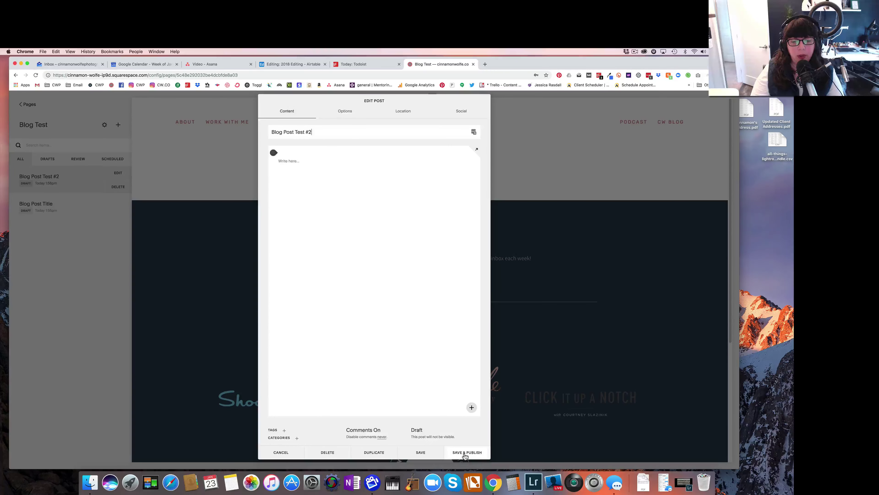
{"action": "left_click", "coordinate": [425, 433]}
{"action": "left_click", "coordinate": [431, 368]}
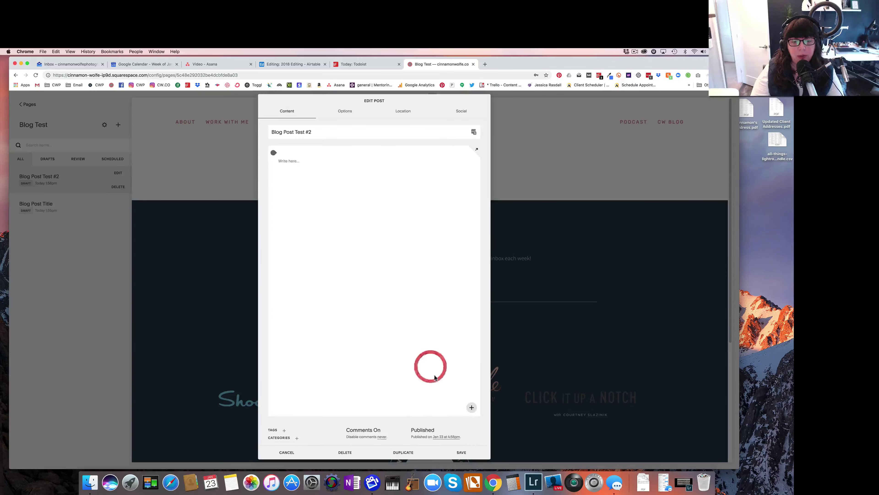
{"action": "left_click", "coordinate": [447, 436]}
{"action": "left_click", "coordinate": [447, 377]}
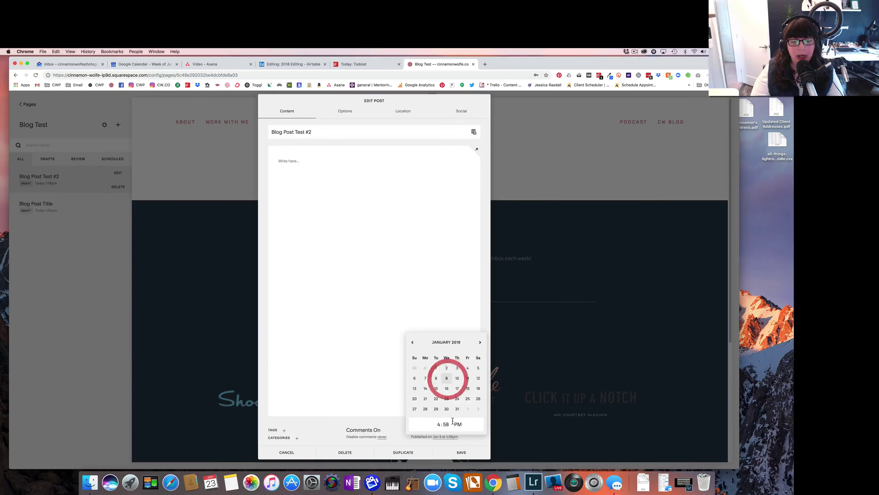
{"action": "left_click", "coordinate": [461, 452]}
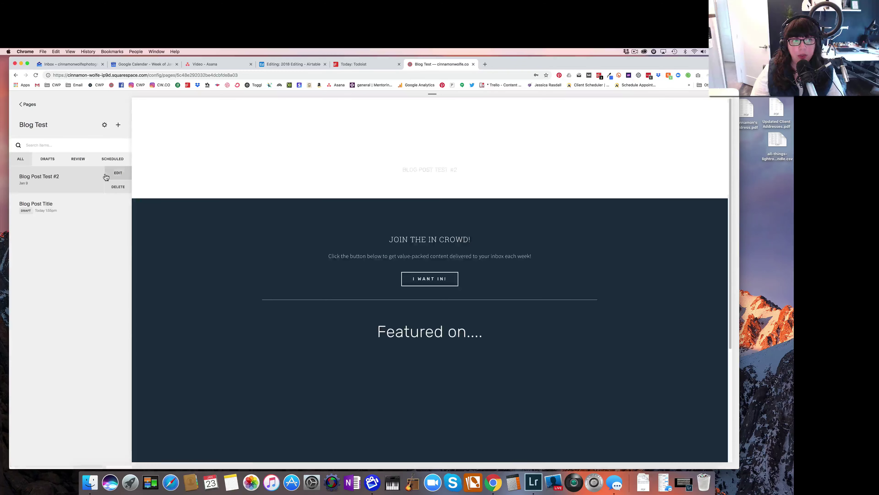
Reload the Blog Test page so 'Blog Post Test #2' shows live below the draft 'Blog Post Title'.
{"action": "left_click", "coordinate": [36, 75]}
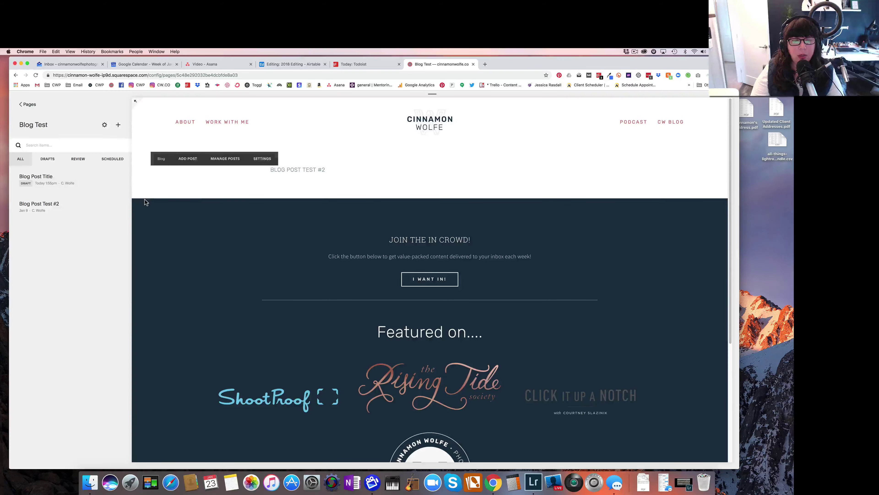
{"action": "mouse_move", "coordinate": [417, 176]}
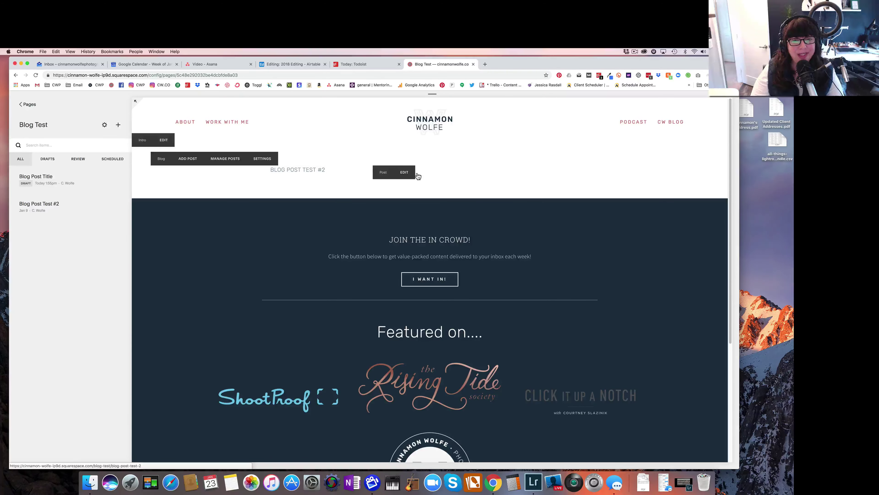